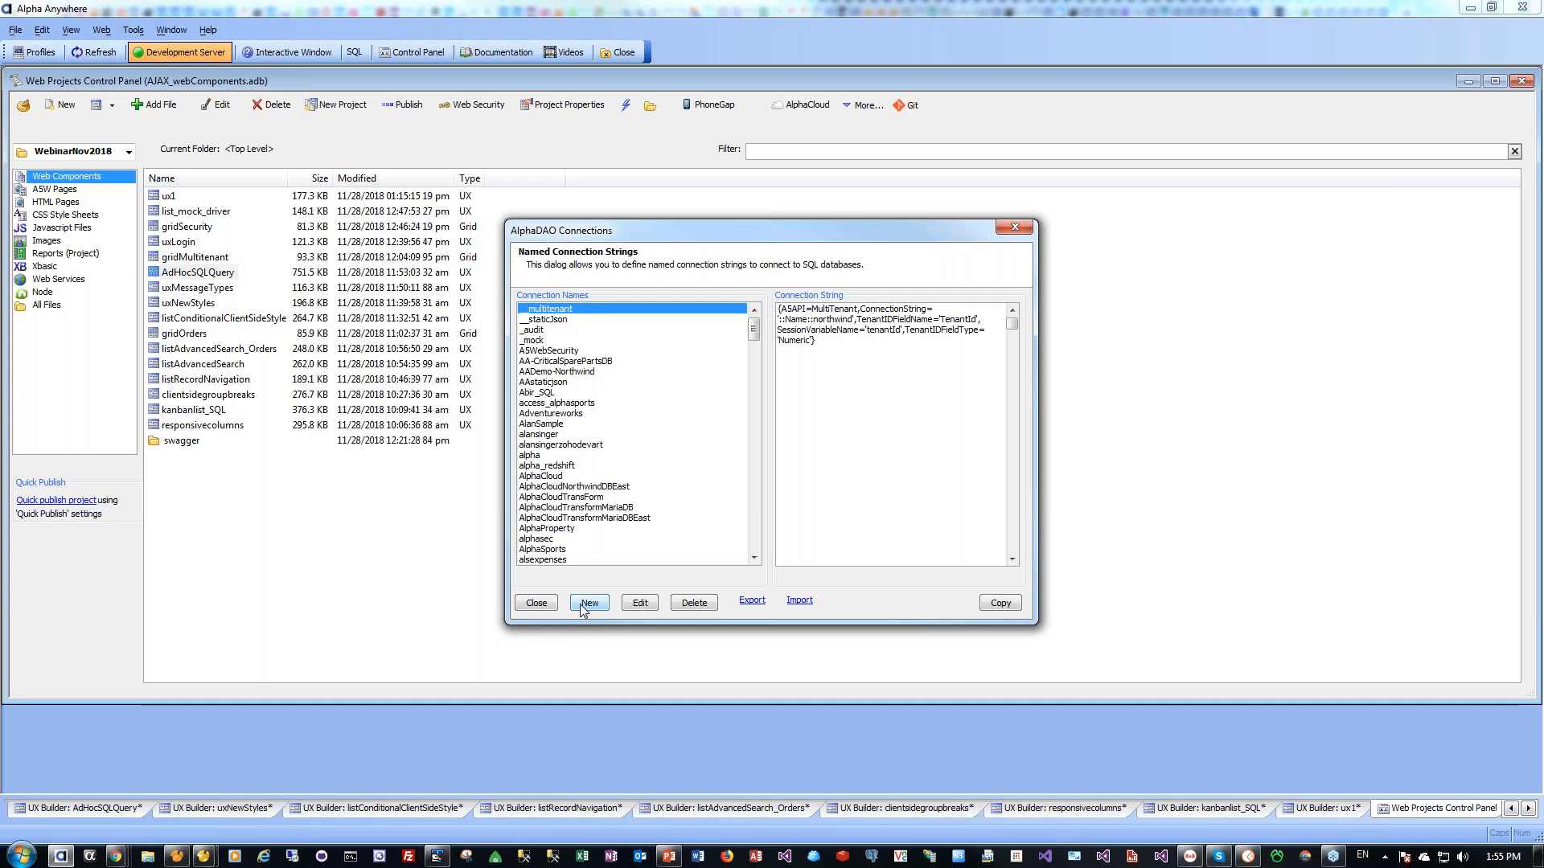
Start a new connection named mult2 and choose the MultiTenant API for its connection string
{"action": "left_click", "coordinate": [581, 605]}
{"action": "type", "text": "mult2"}
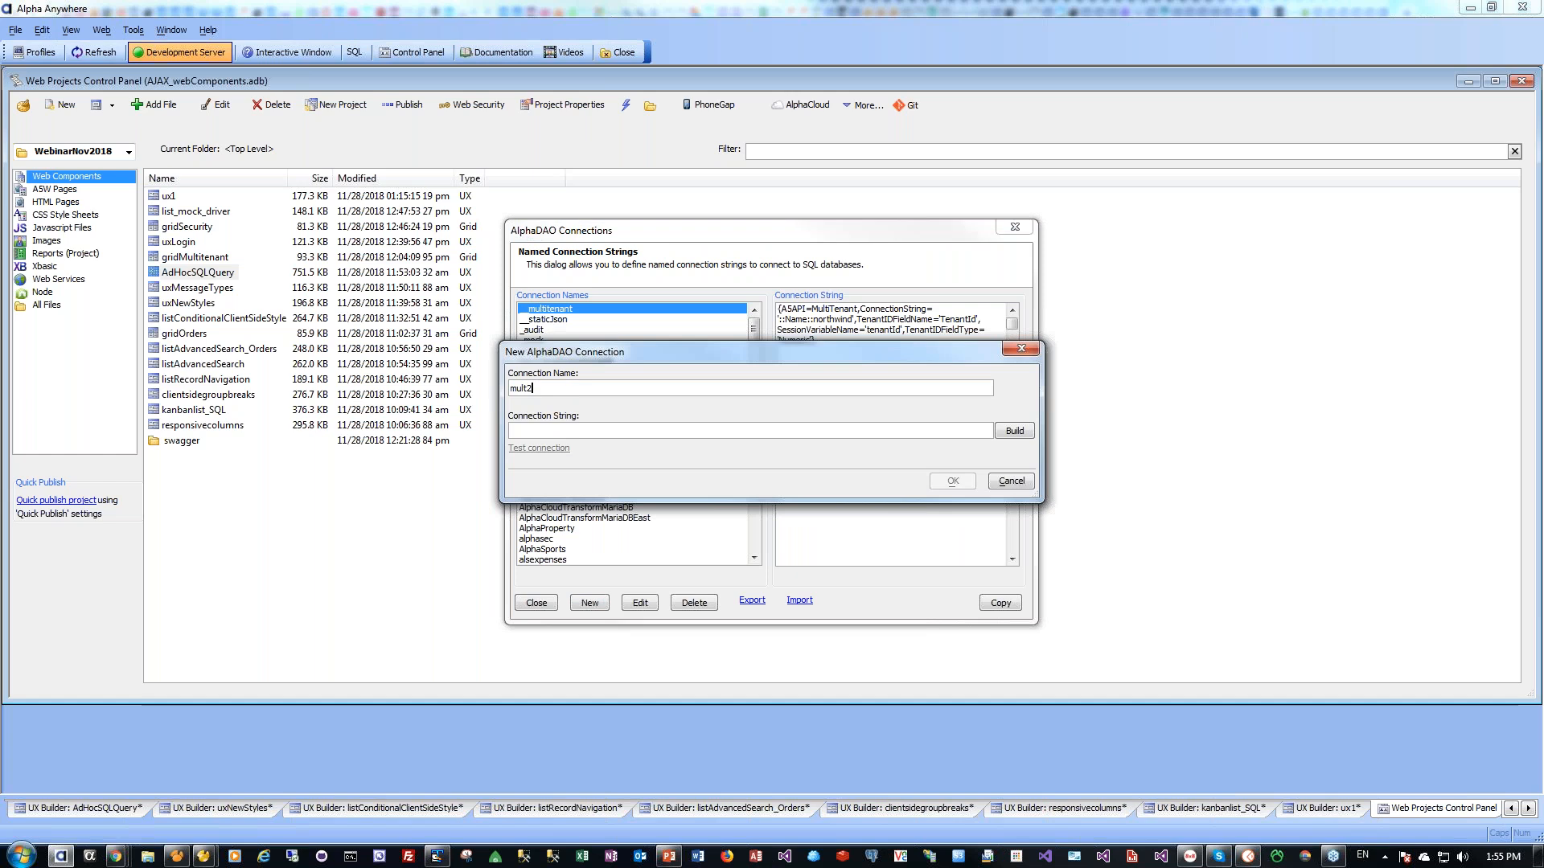
{"action": "left_click", "coordinate": [1006, 434]}
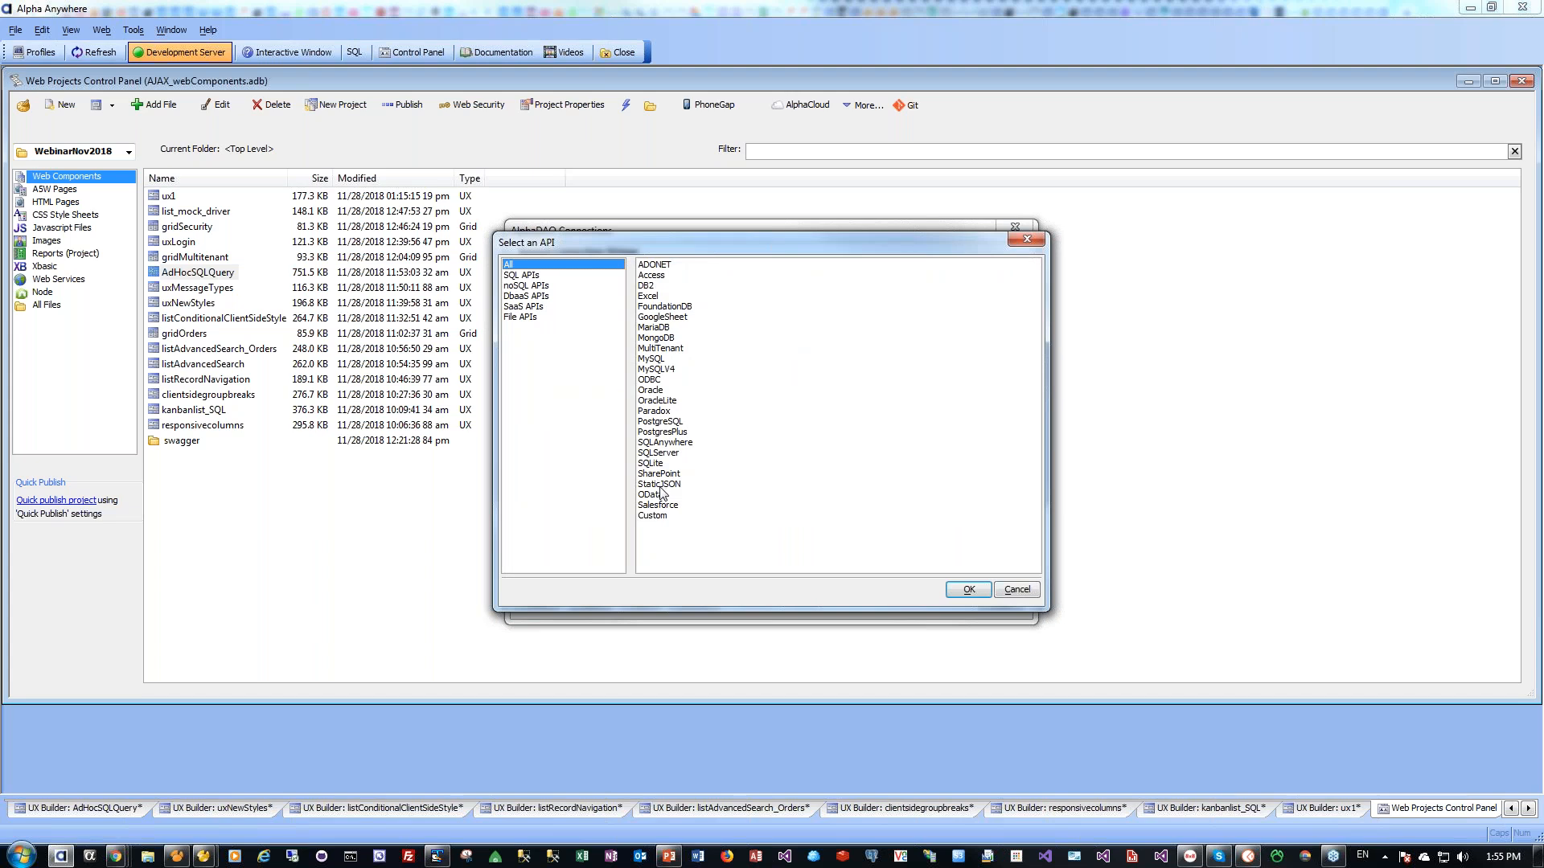
{"action": "left_click", "coordinate": [670, 349]}
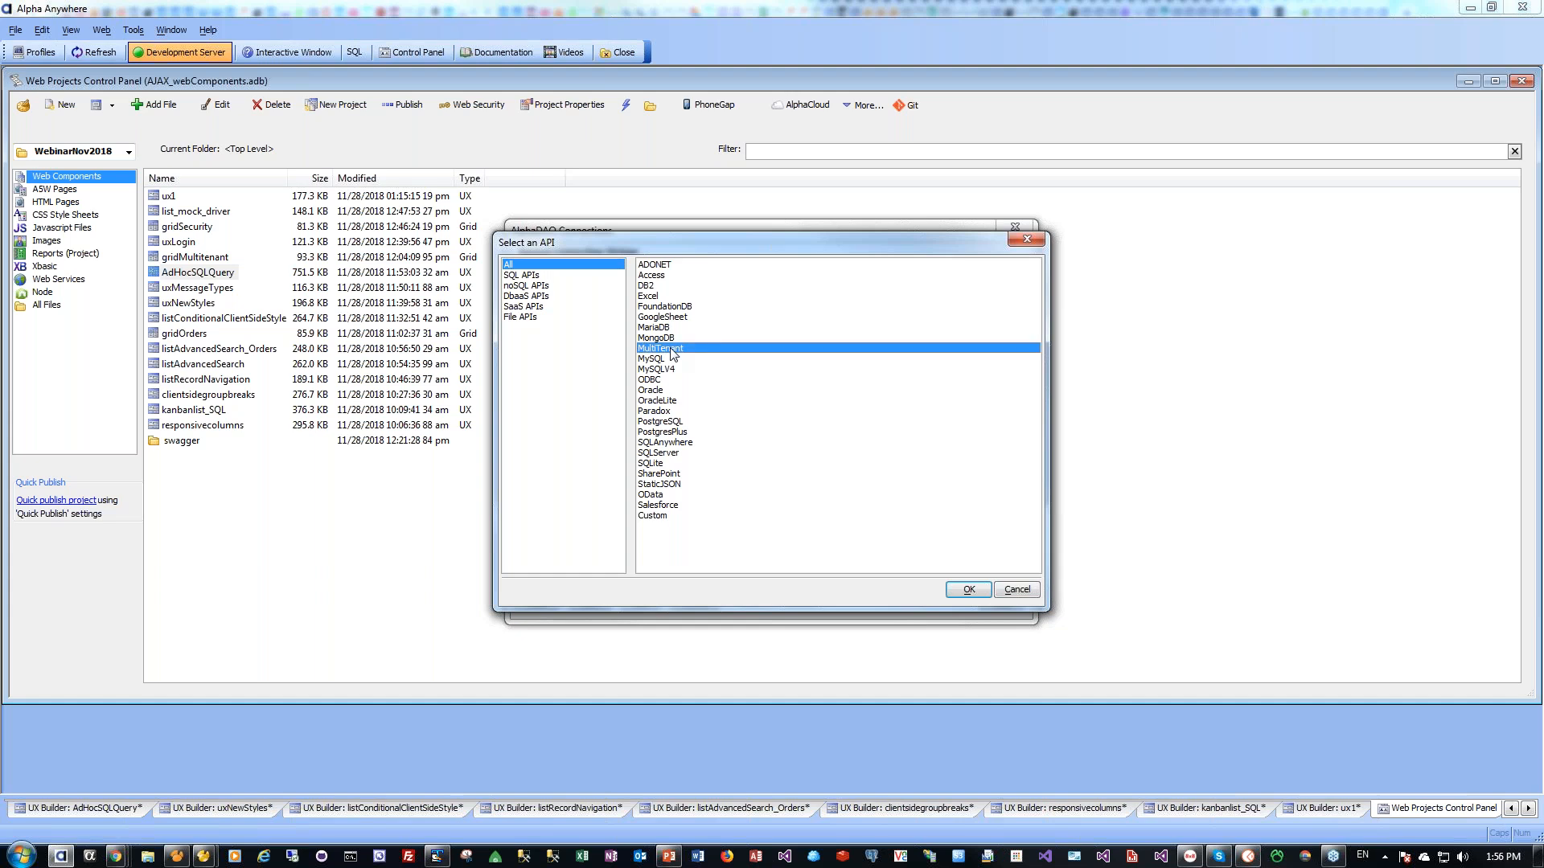
{"action": "left_click", "coordinate": [970, 589]}
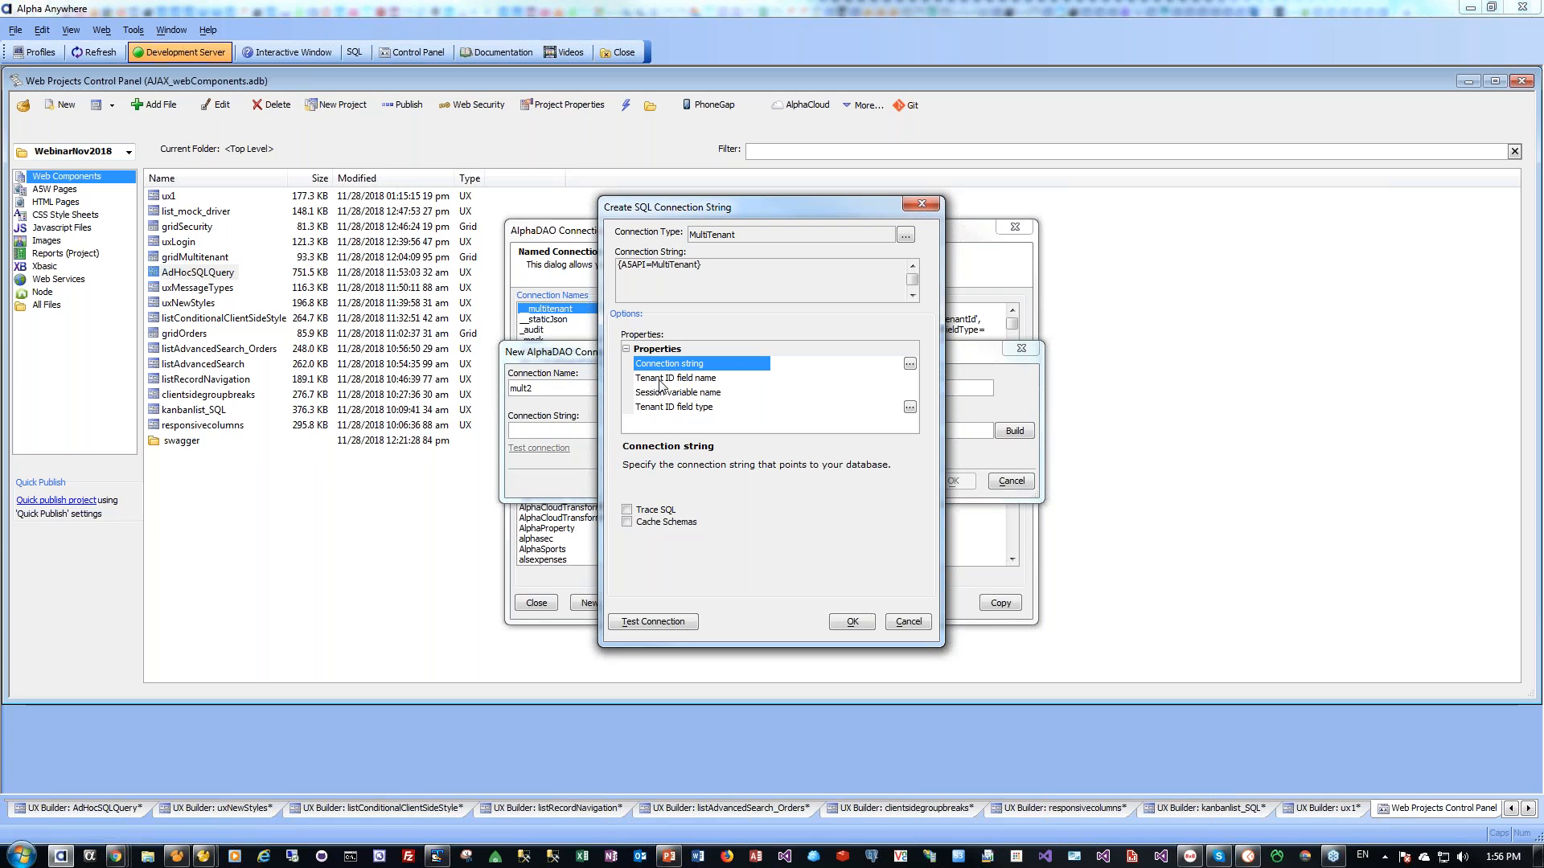
Review the session variable name property, then cancel both dialogs and close AlphaDAO Connections
{"action": "left_click", "coordinate": [711, 396]}
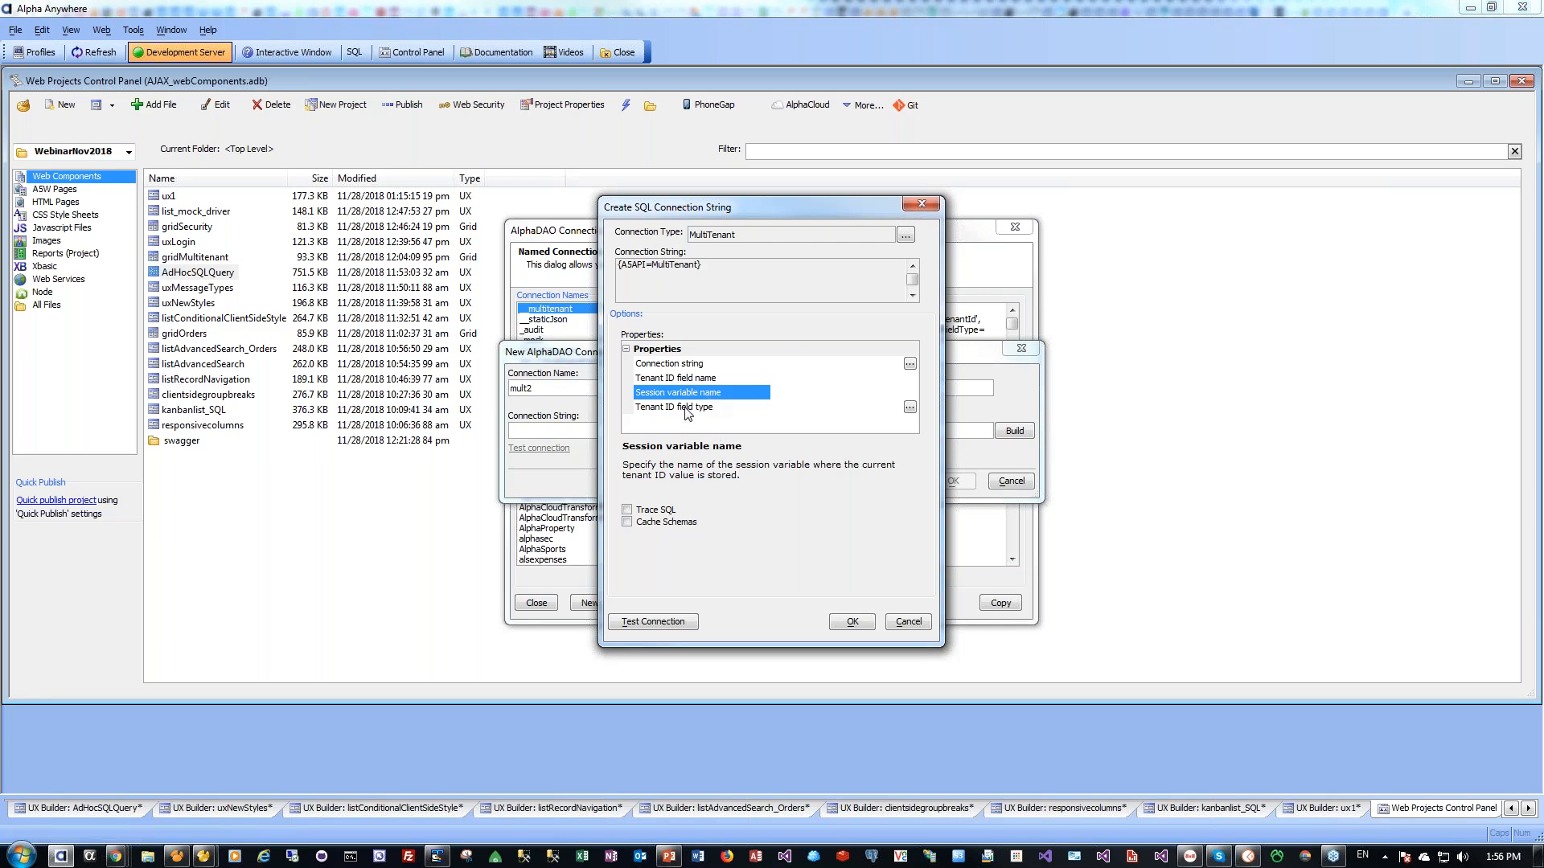
{"action": "left_click", "coordinate": [917, 621]}
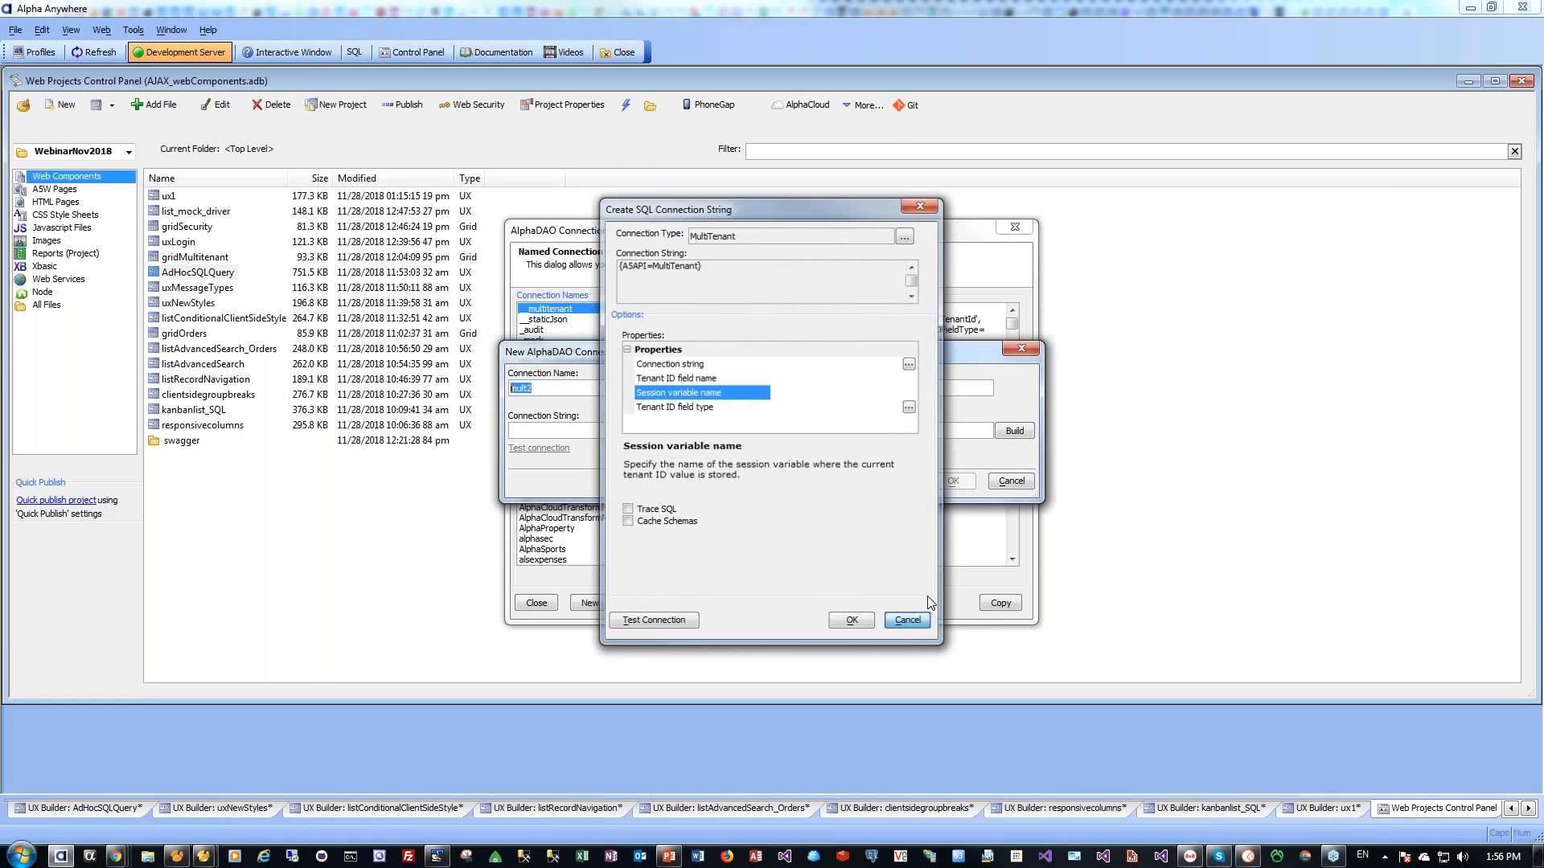
{"action": "left_click", "coordinate": [1012, 481]}
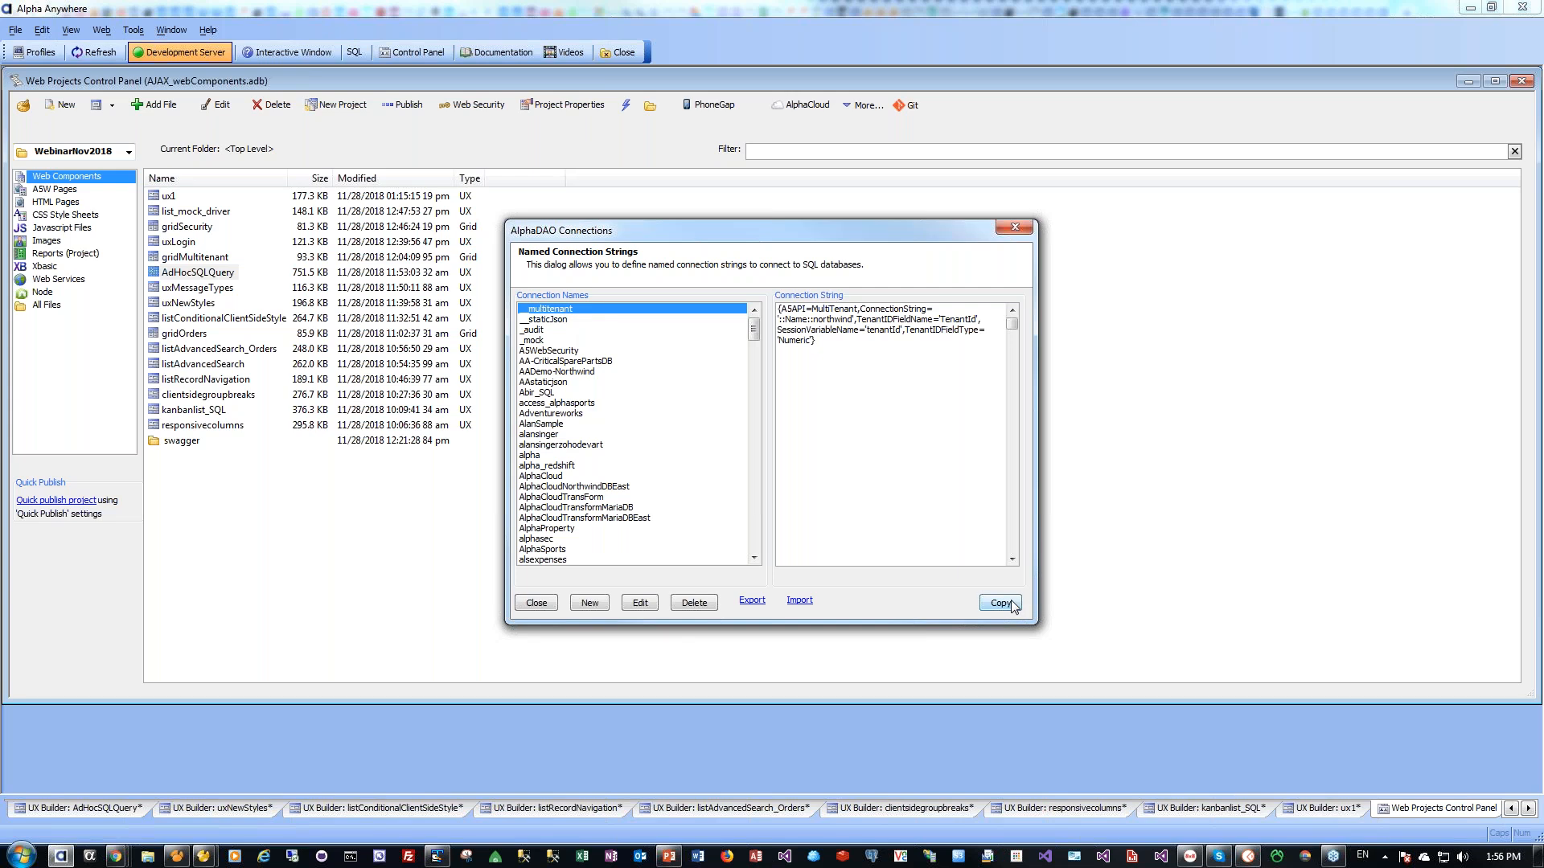
{"action": "left_click", "coordinate": [534, 603]}
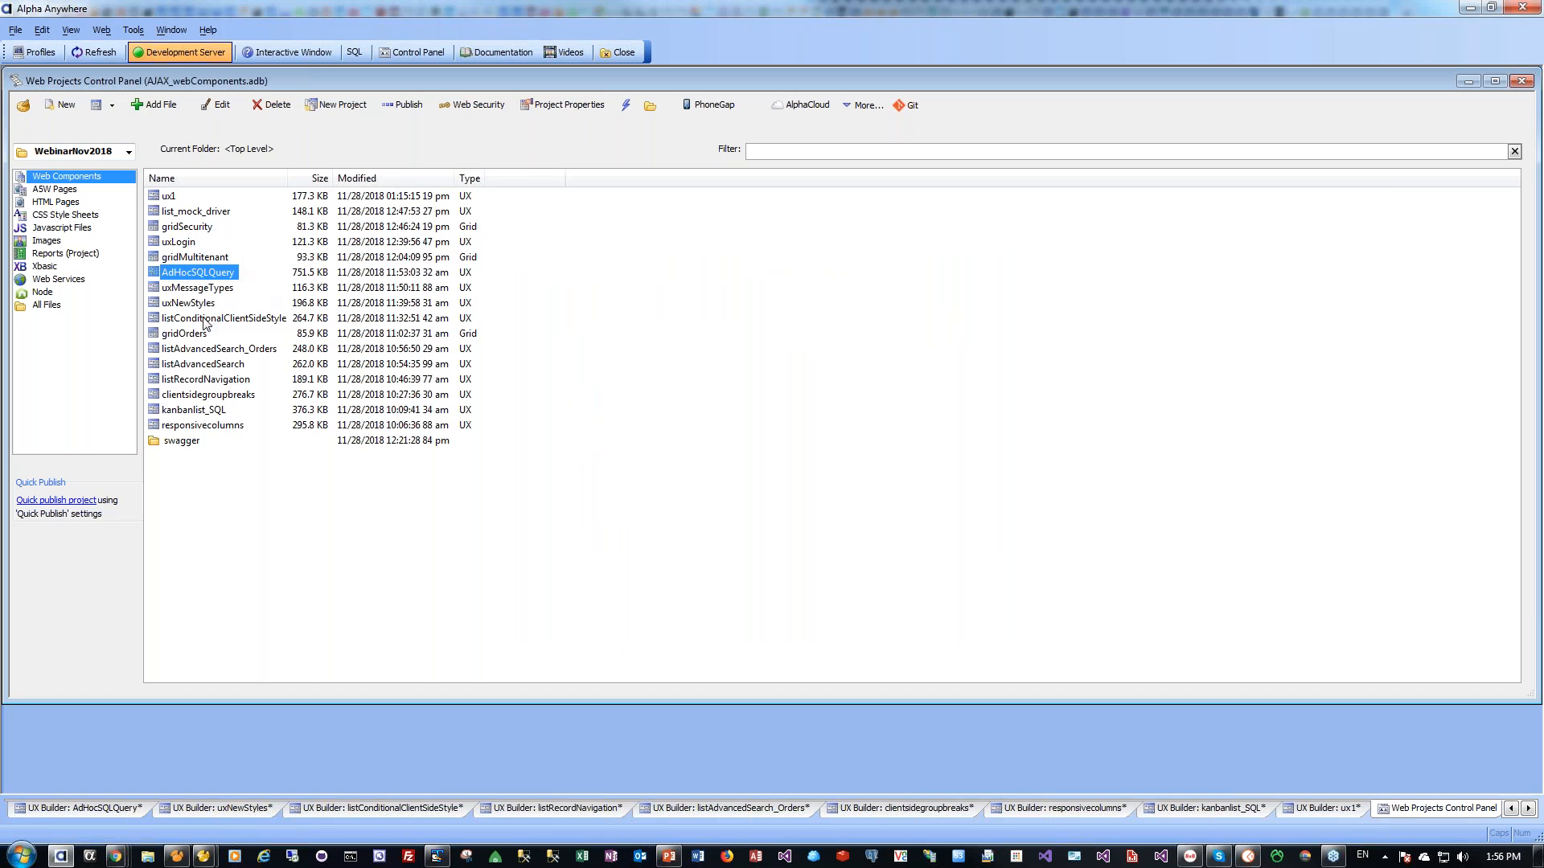
Open gridMultitenant, check its session.tenantId = 1 line, and connect its AlphaDAO query
{"action": "left_click", "coordinate": [202, 259]}
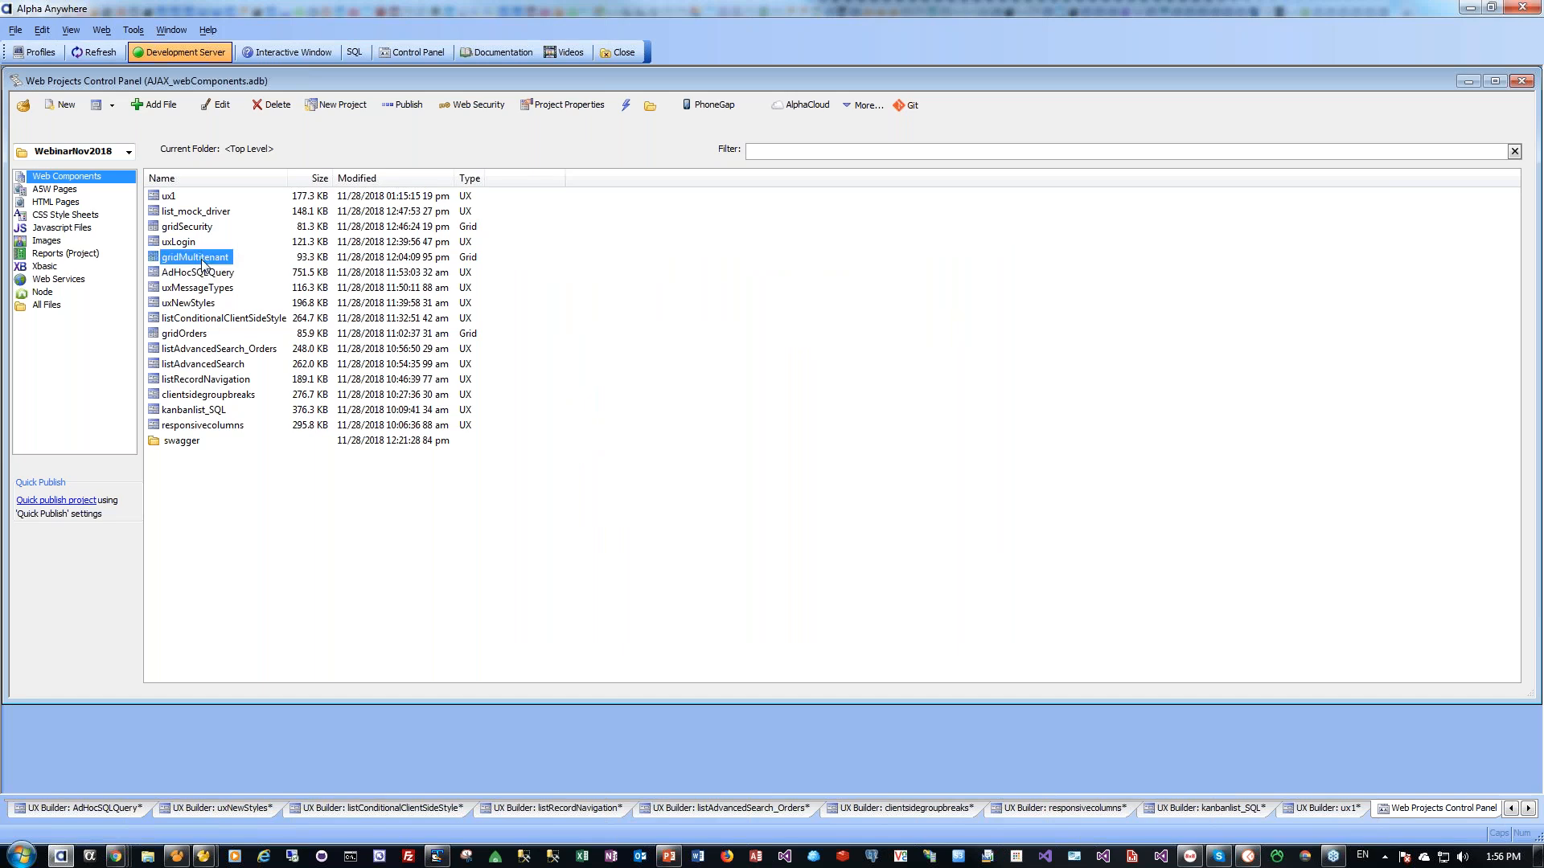
{"action": "double_click", "coordinate": [202, 259]}
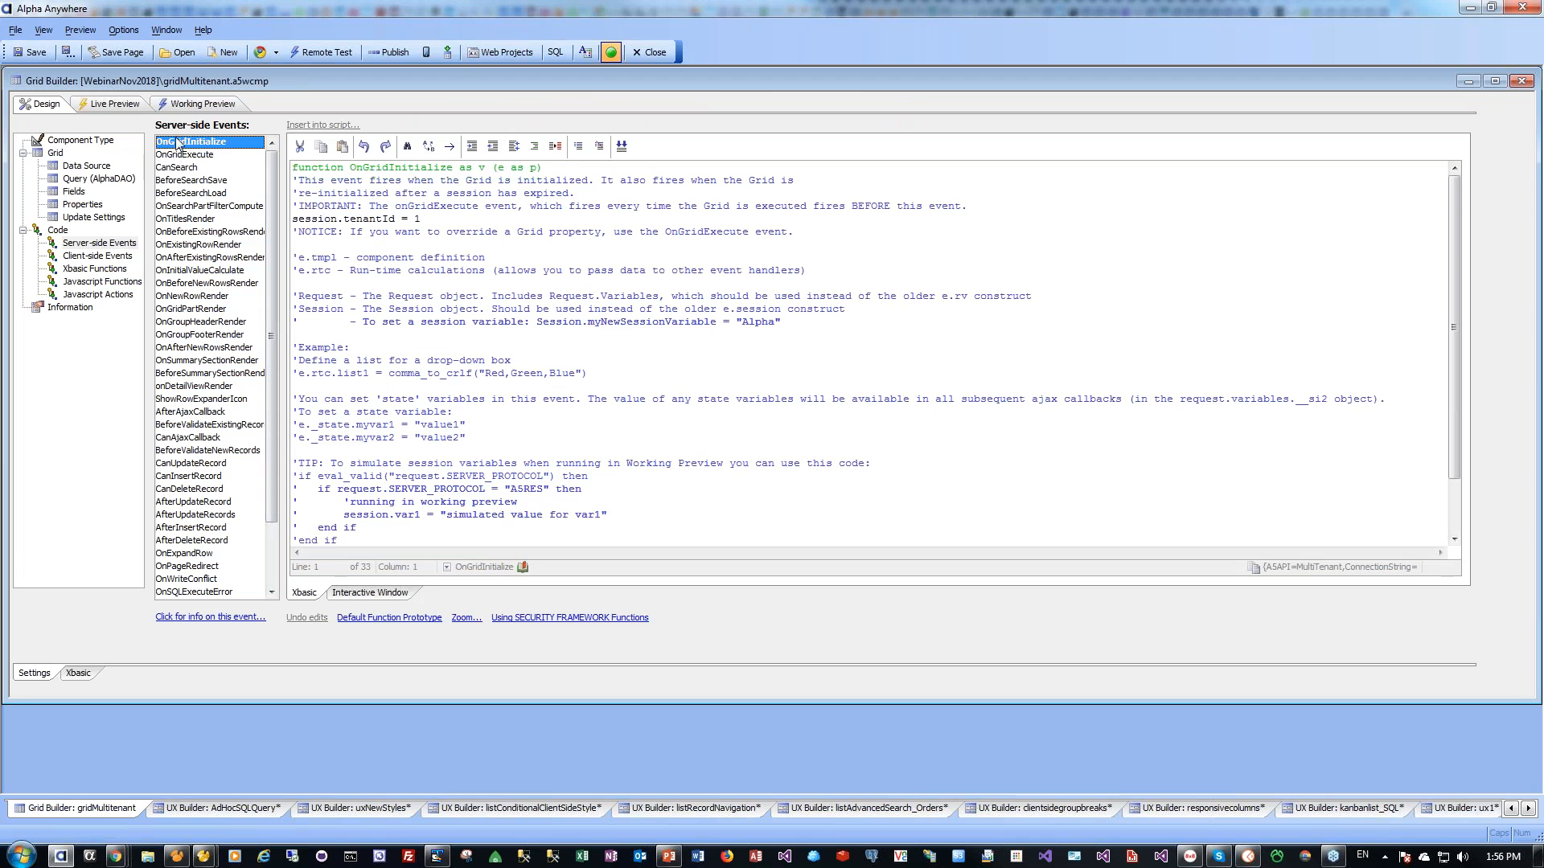
{"action": "left_click", "coordinate": [456, 222]}
{"action": "left_click", "coordinate": [107, 179]}
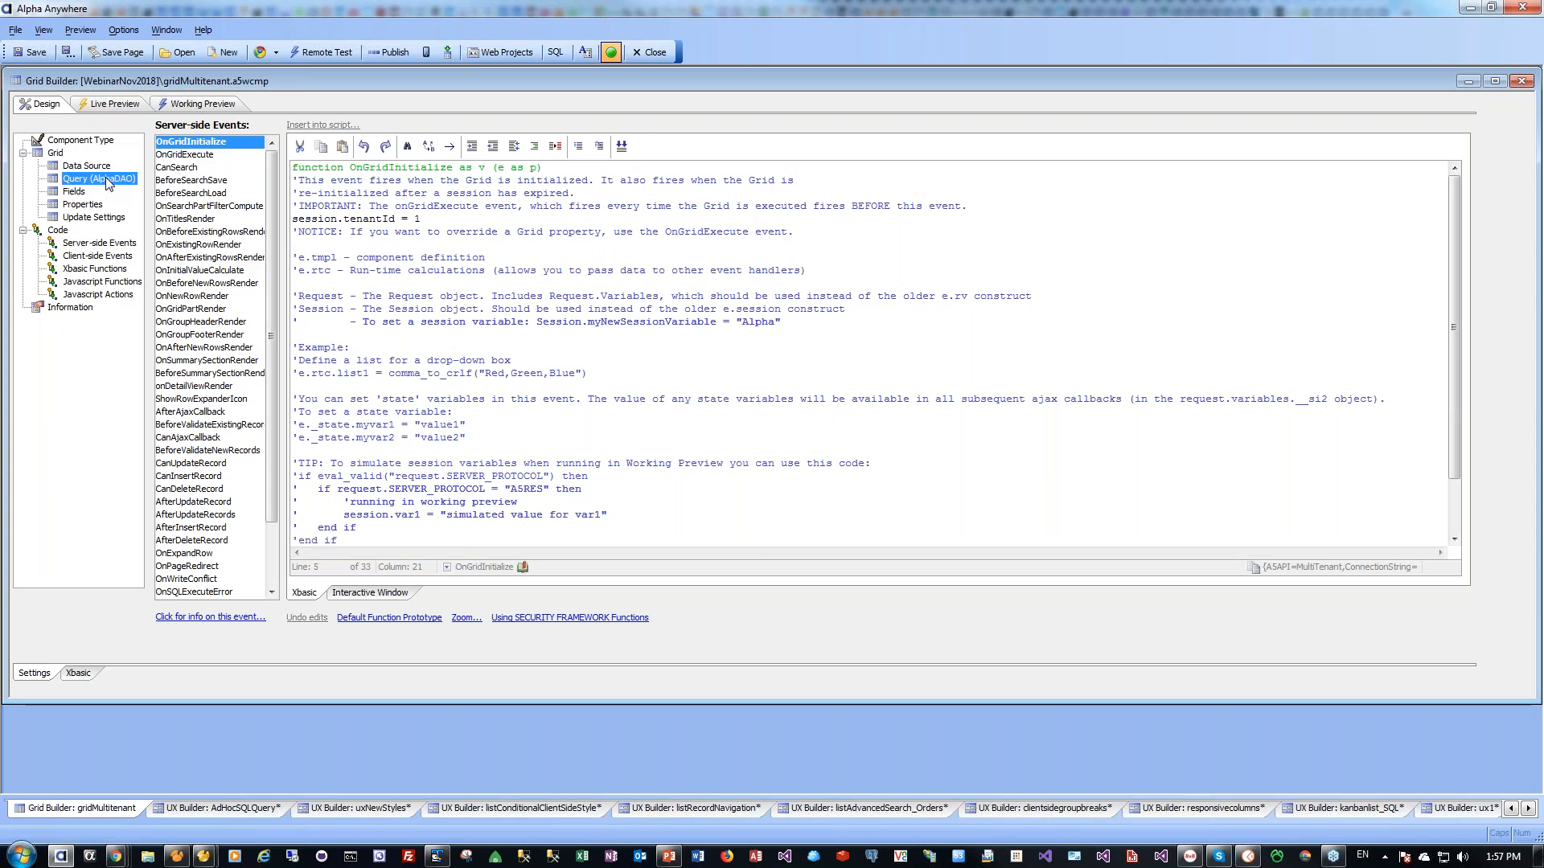
{"action": "left_click", "coordinate": [196, 195]}
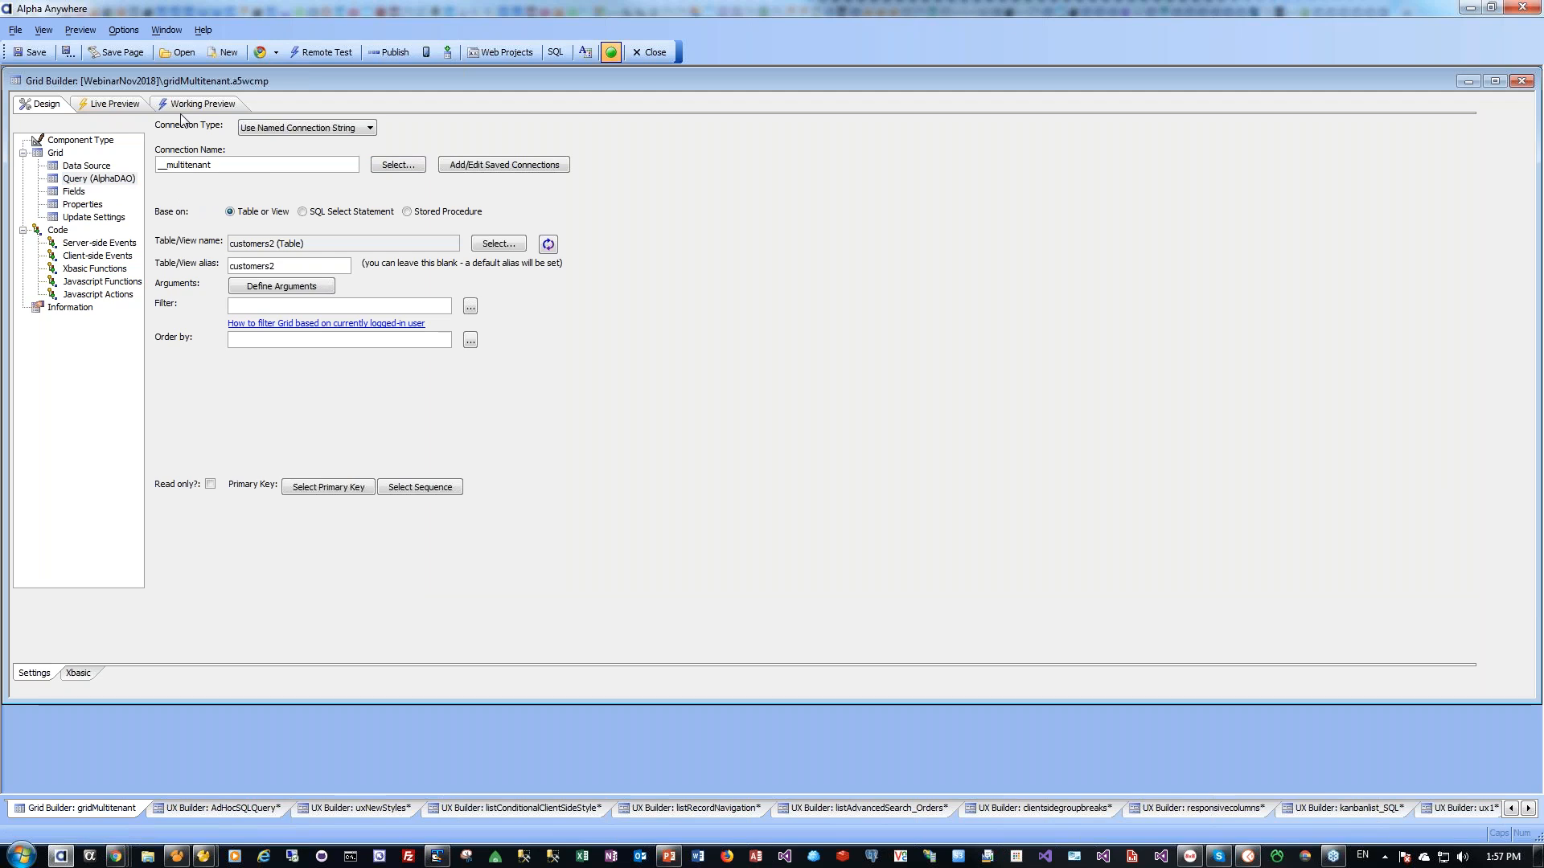
Run a Fast Preview of the grid, then return to Design
{"action": "left_click", "coordinate": [109, 107]}
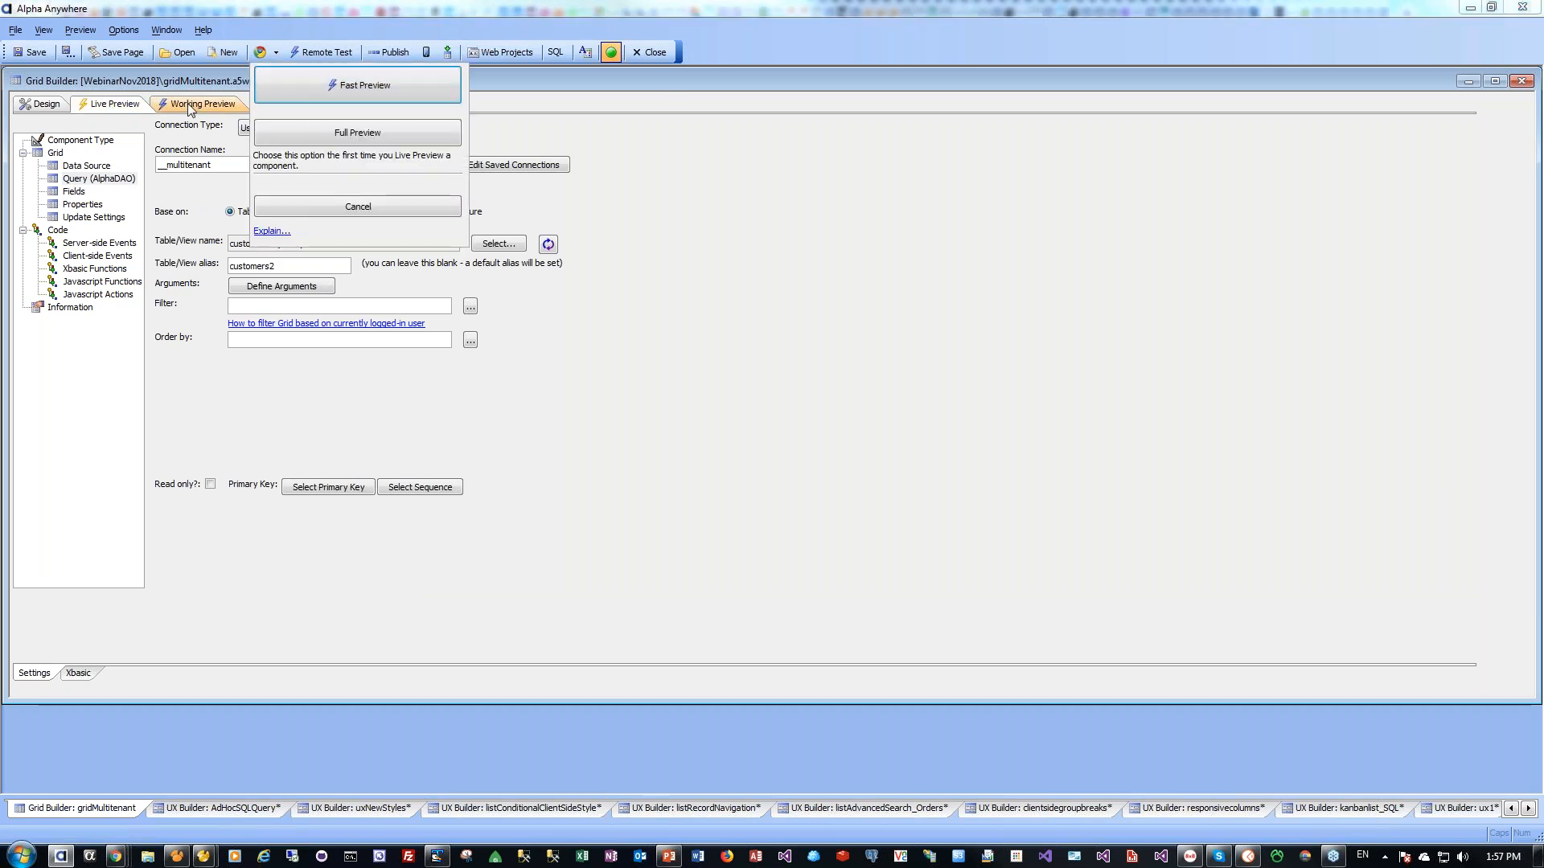
{"action": "left_click", "coordinate": [318, 81]}
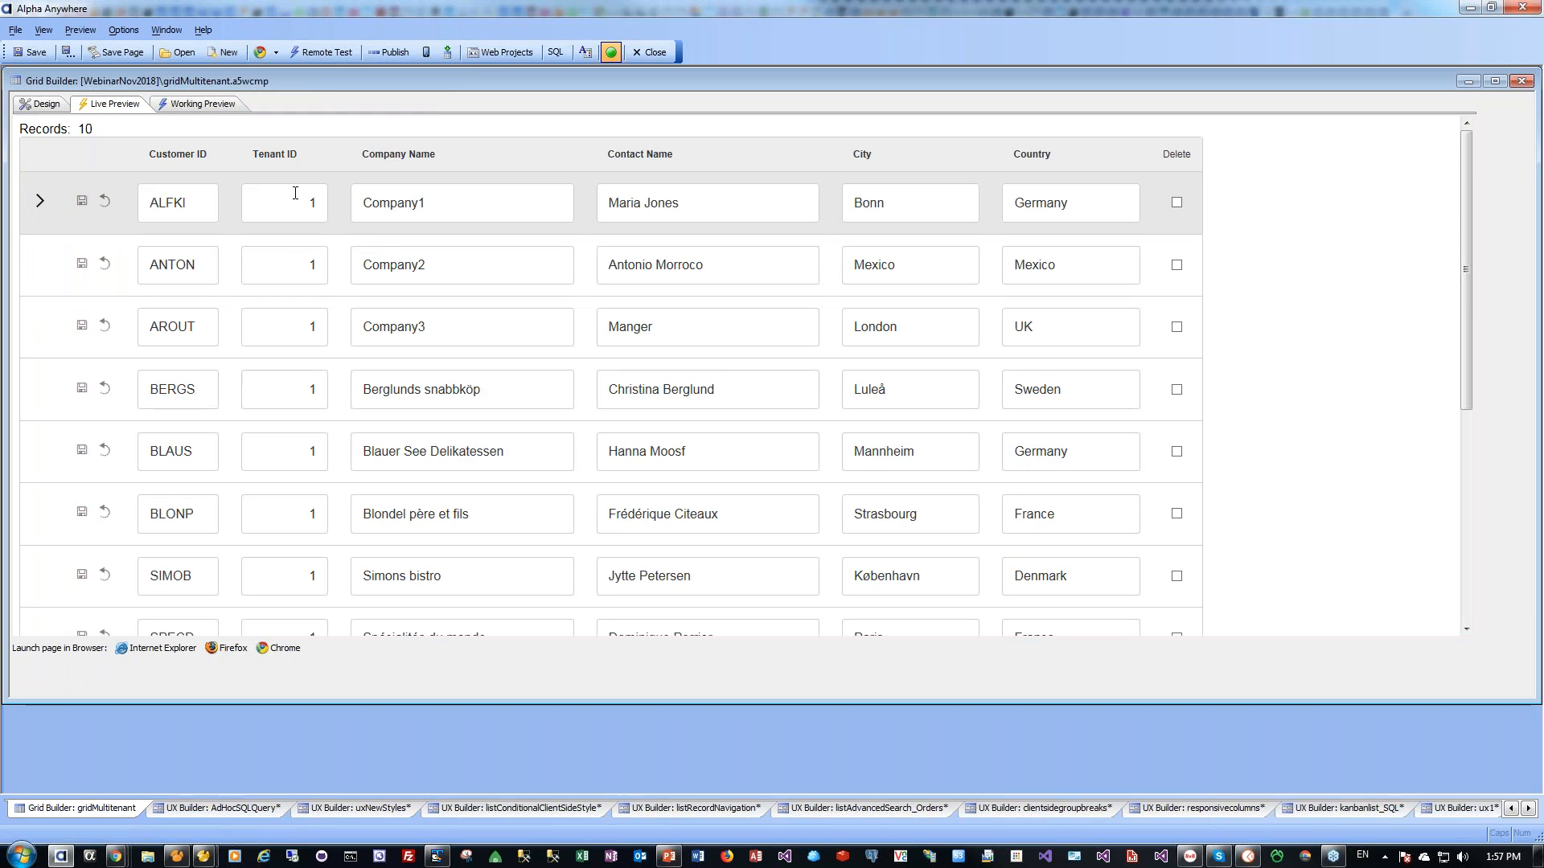
{"action": "mouse_move", "coordinate": [1470, 344]}
{"action": "left_mouse_down"}
{"action": "mouse_move", "coordinate": [1499, 528]}
{"action": "mouse_move", "coordinate": [1485, 338]}
{"action": "left_mouse_up"}
{"action": "left_click", "coordinate": [46, 104]}
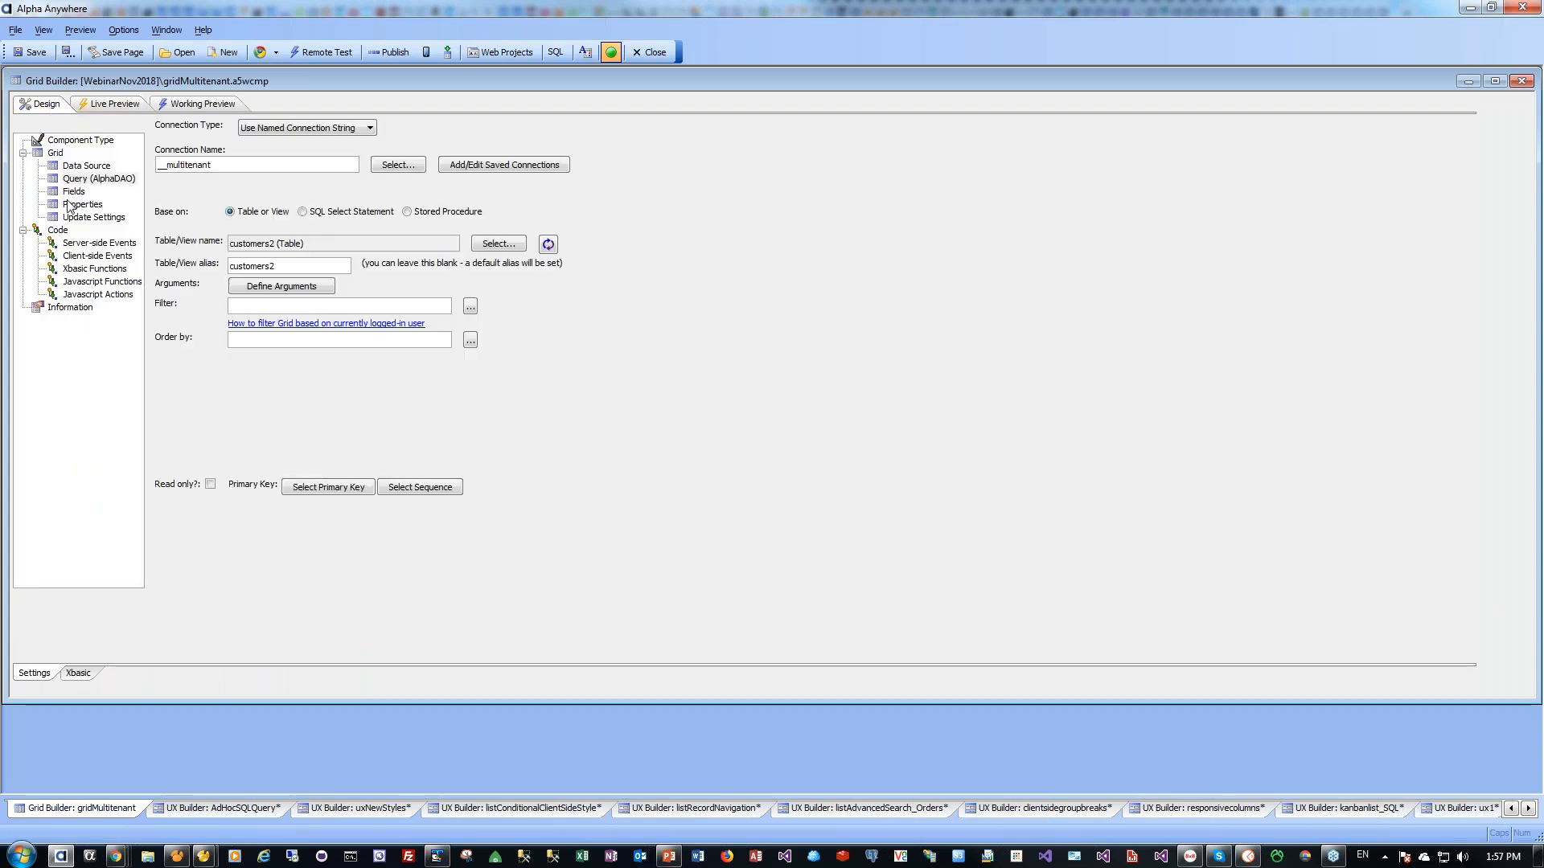
Change session.tenantId from 1 to 2 in the server-side OnGridInitialize event and save the grid
{"action": "left_click", "coordinate": [93, 244]}
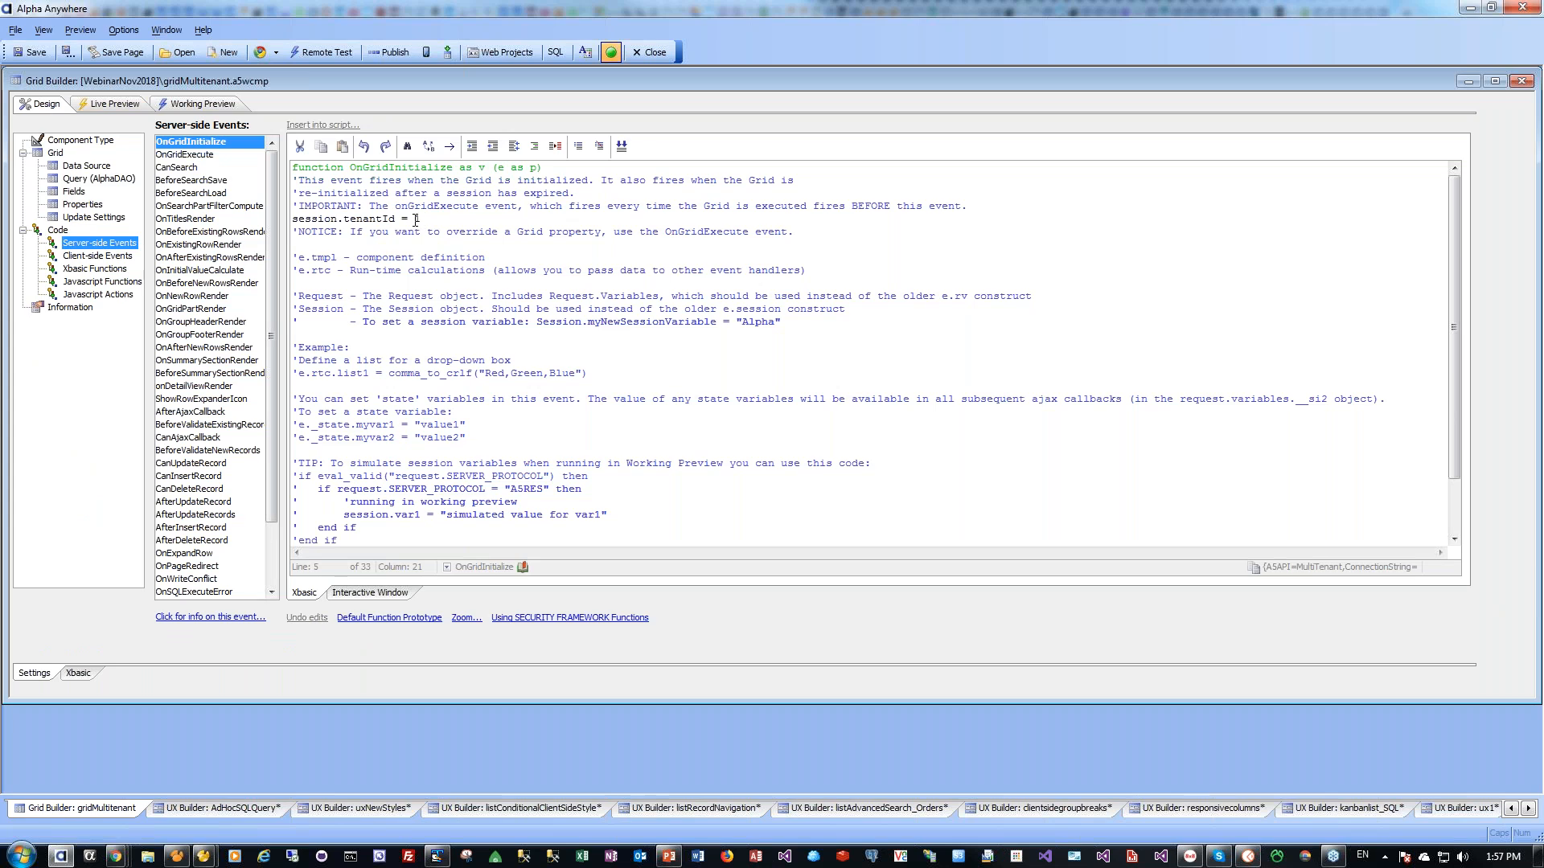
{"action": "double_click", "coordinate": [416, 220]}
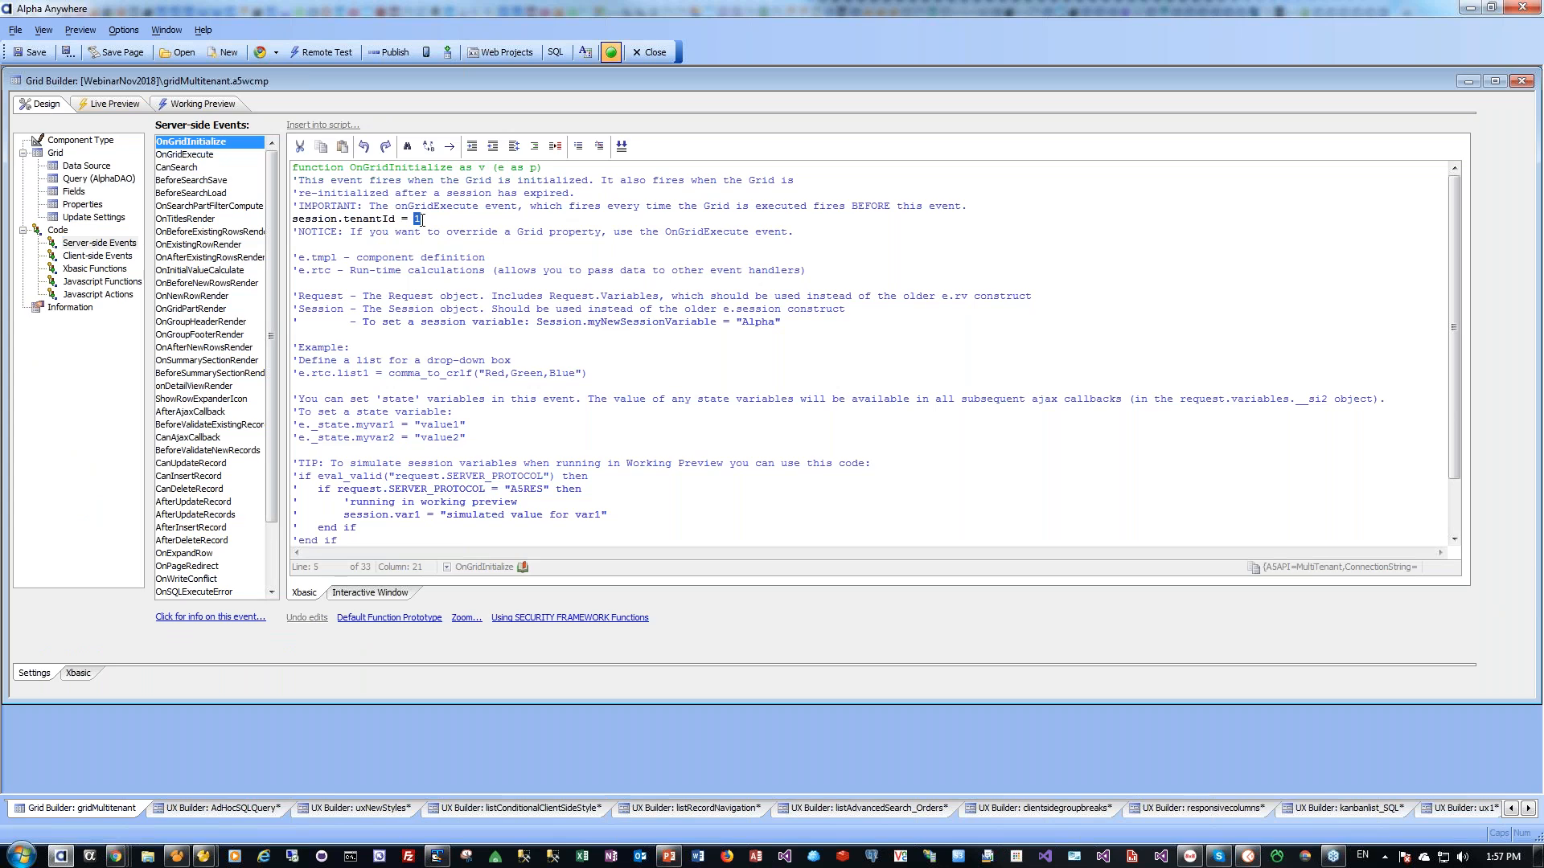
{"action": "type", "text": "2"}
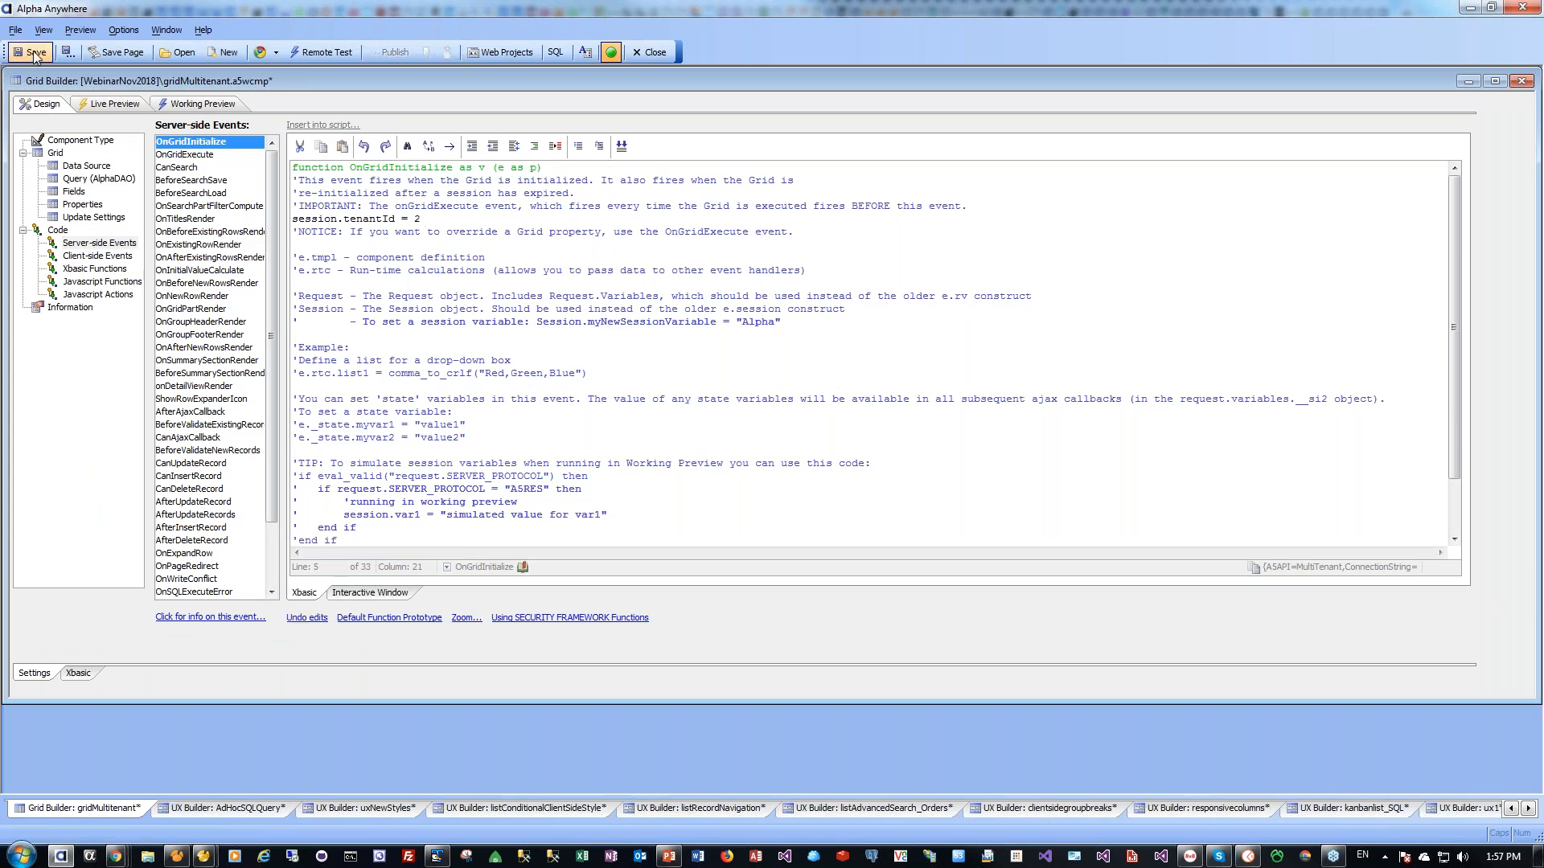
{"action": "left_click", "coordinate": [34, 53]}
Fast-preview the grid, add and save new record b222bbbbbb, then bring up the webinar slides
{"action": "left_click", "coordinate": [99, 104]}
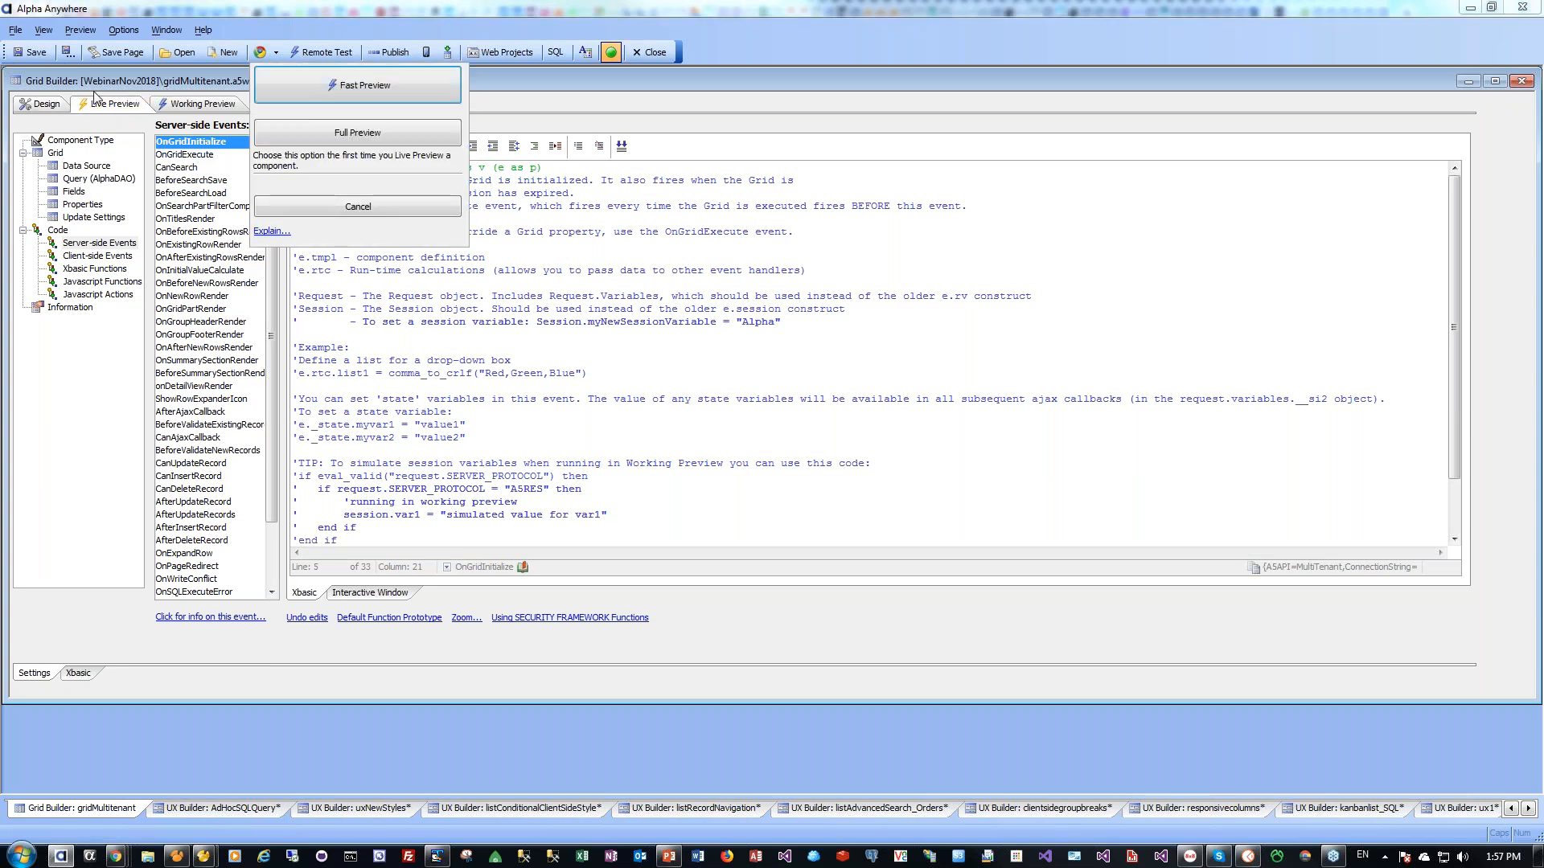
{"action": "left_click", "coordinate": [355, 85]}
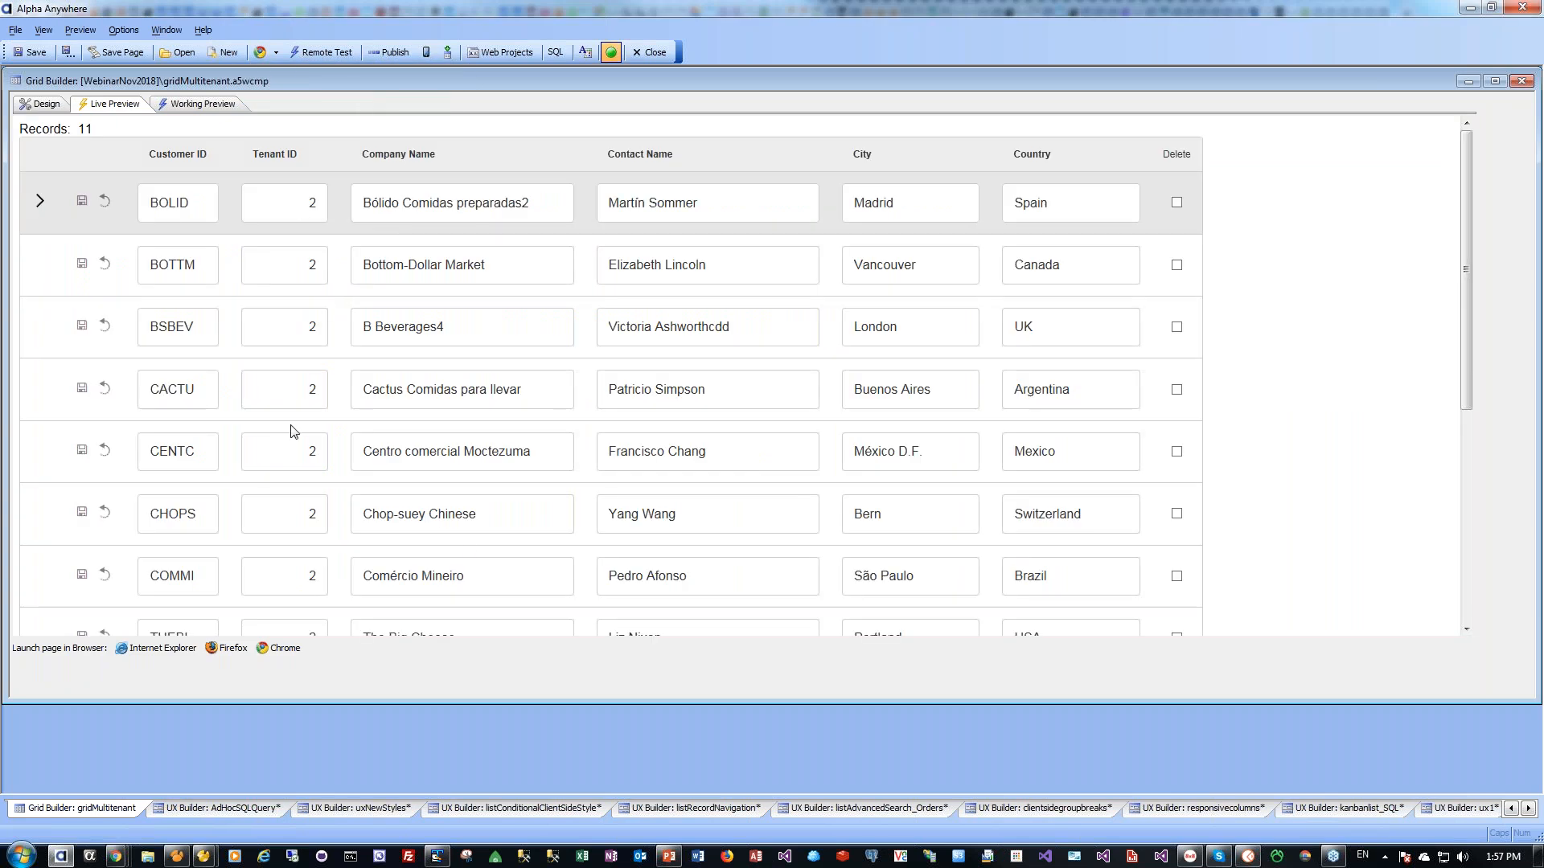
{"action": "scroll", "coordinate": [1350, 522], "scroll_direction": "down", "scroll_amount": 5}
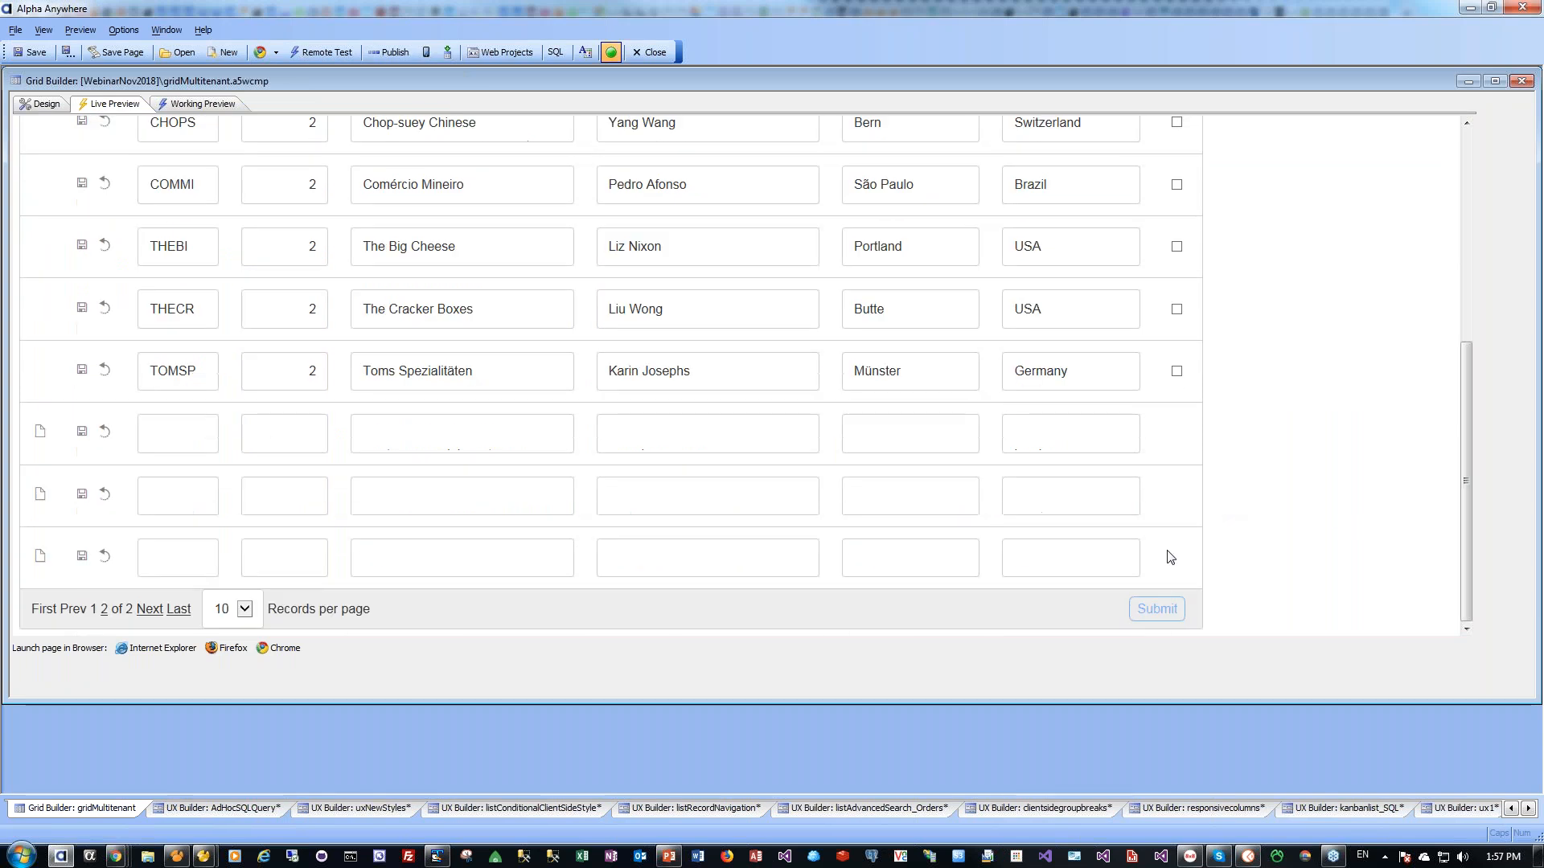
{"action": "left_click", "coordinate": [162, 434]}
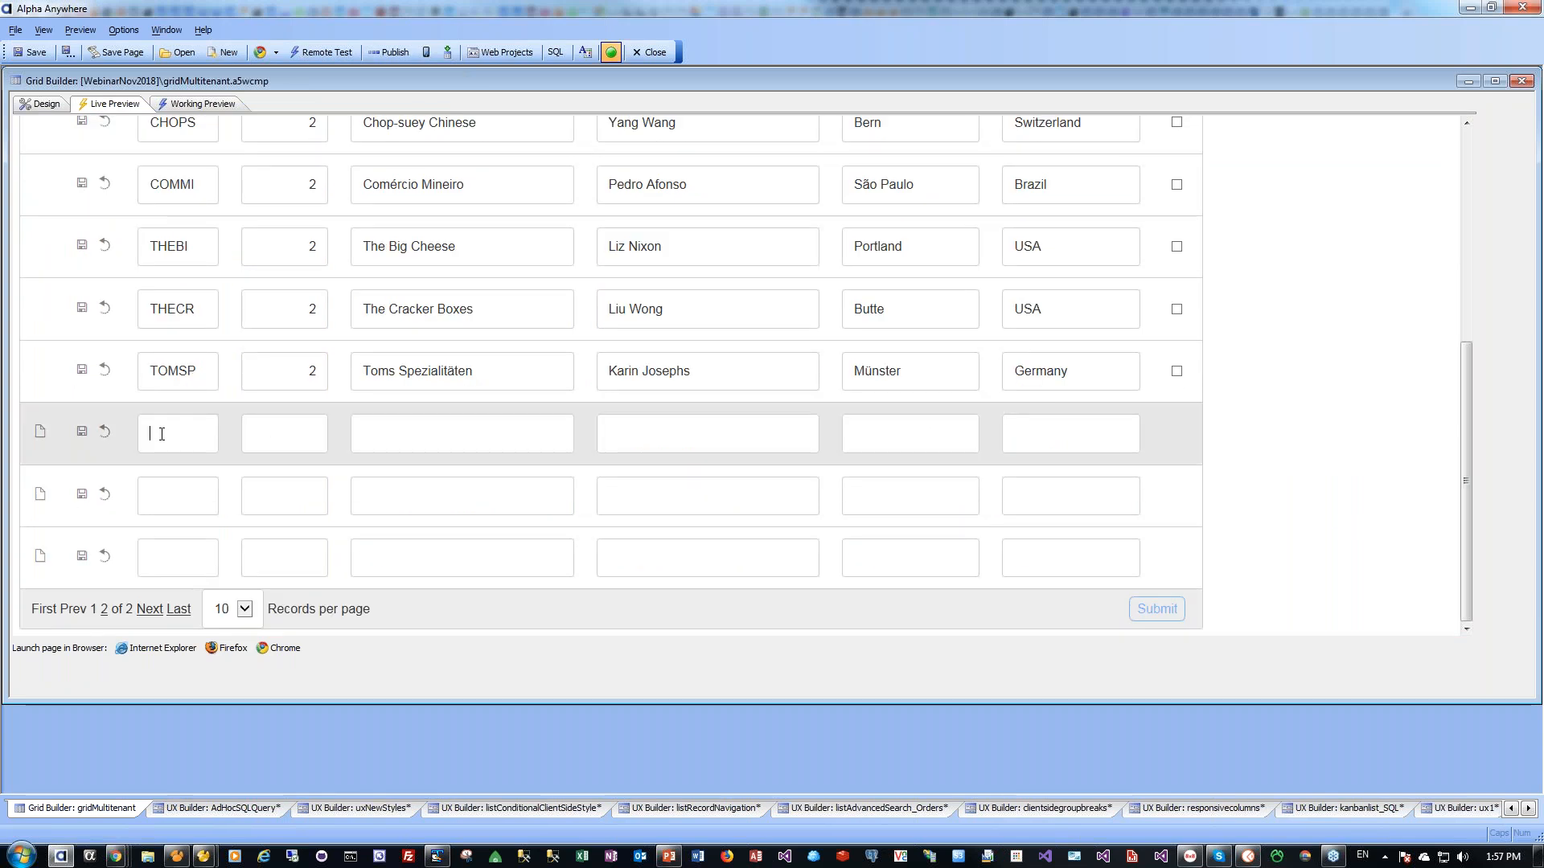
{"action": "type", "text": "b222"}
{"action": "type", "text": "bbbbbb"}
{"action": "left_click", "coordinate": [83, 432]}
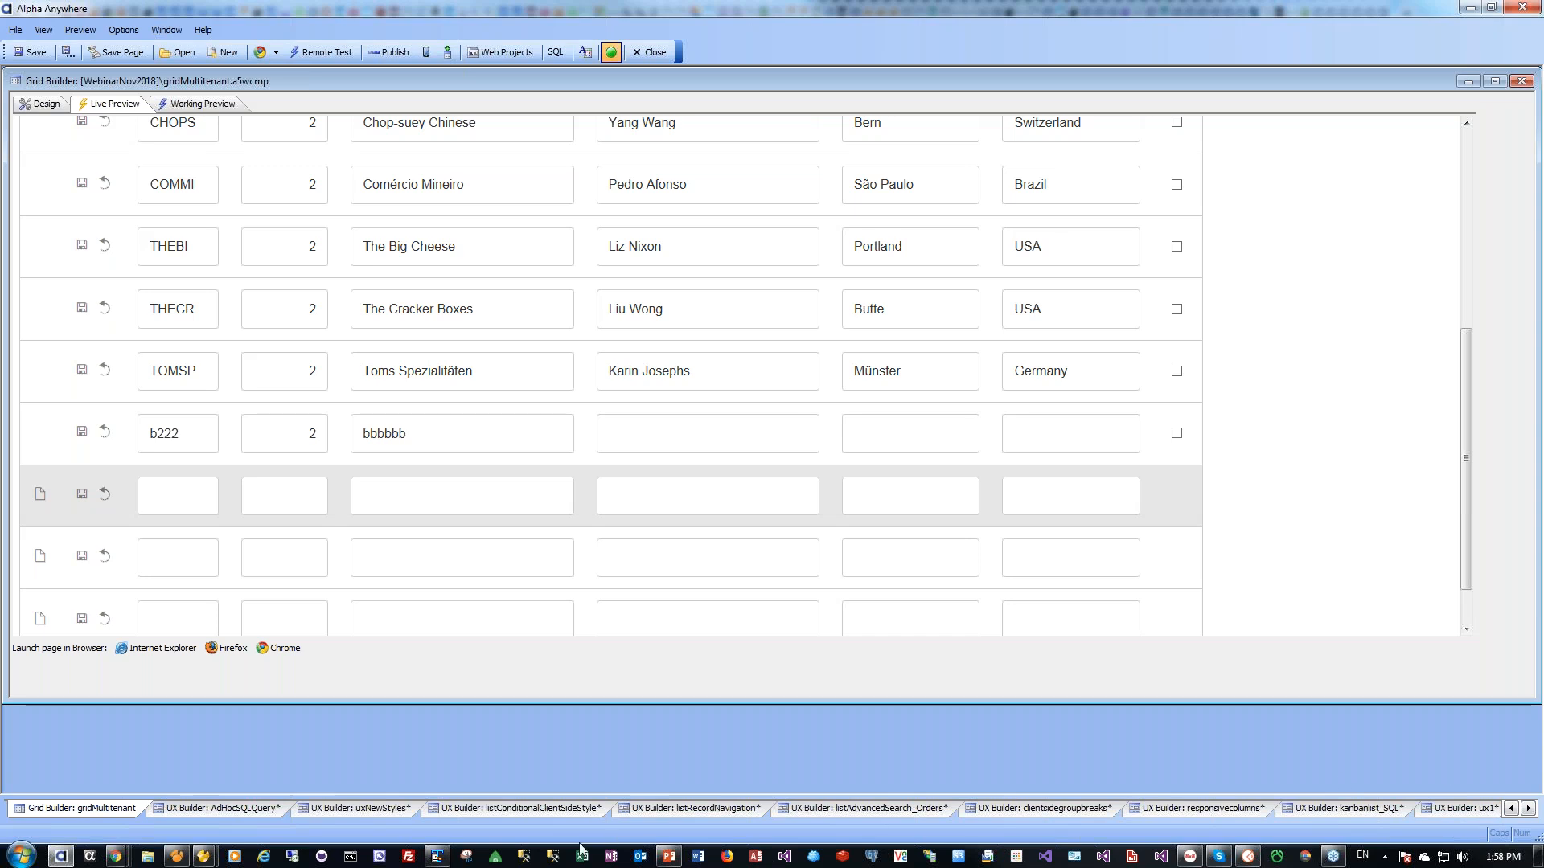
{"action": "left_click", "coordinate": [666, 858]}
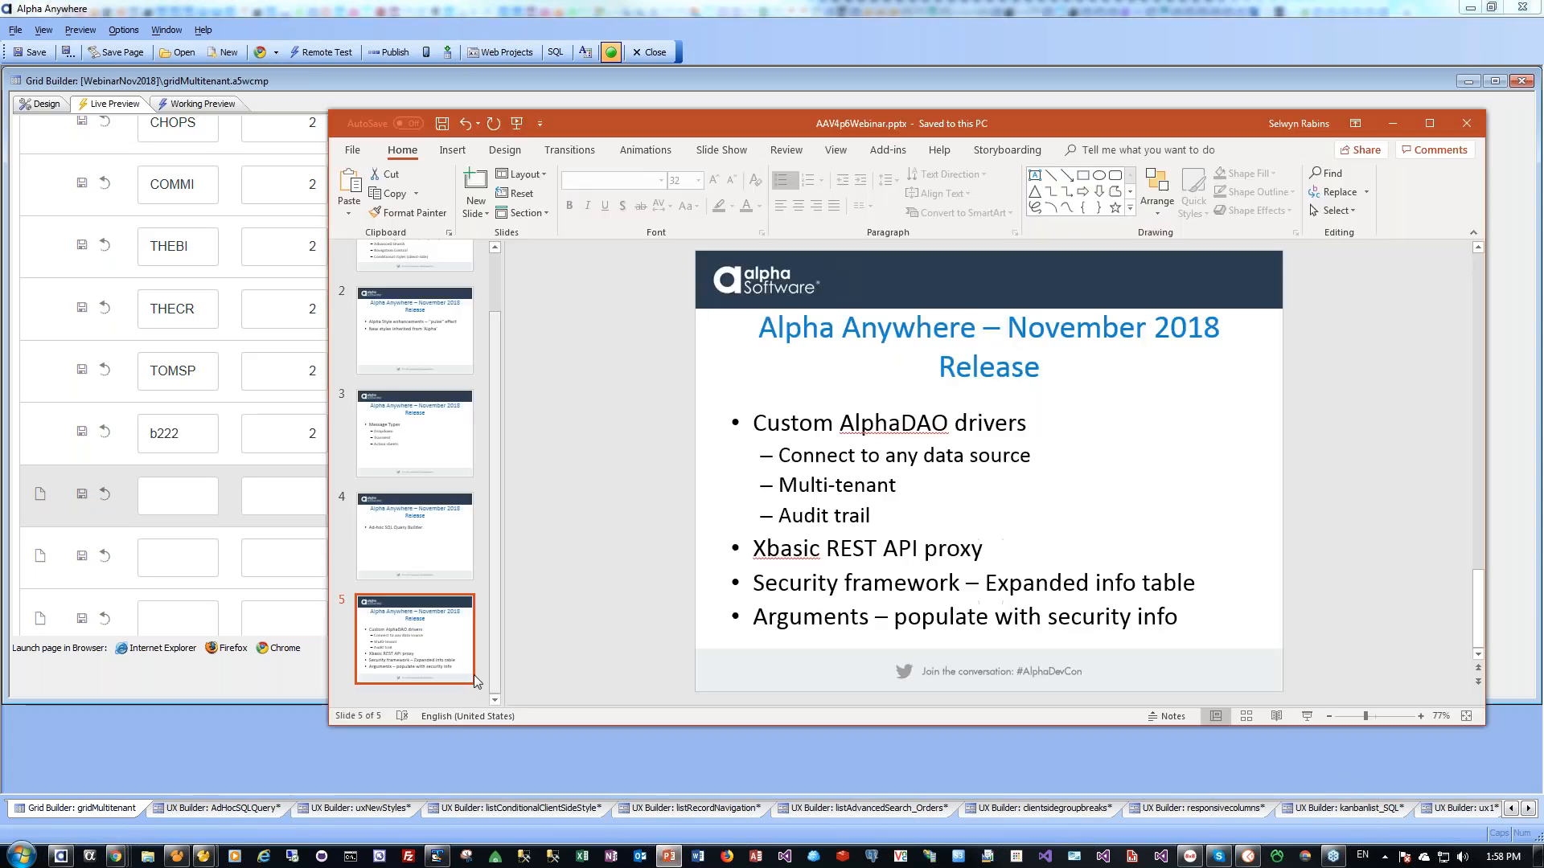